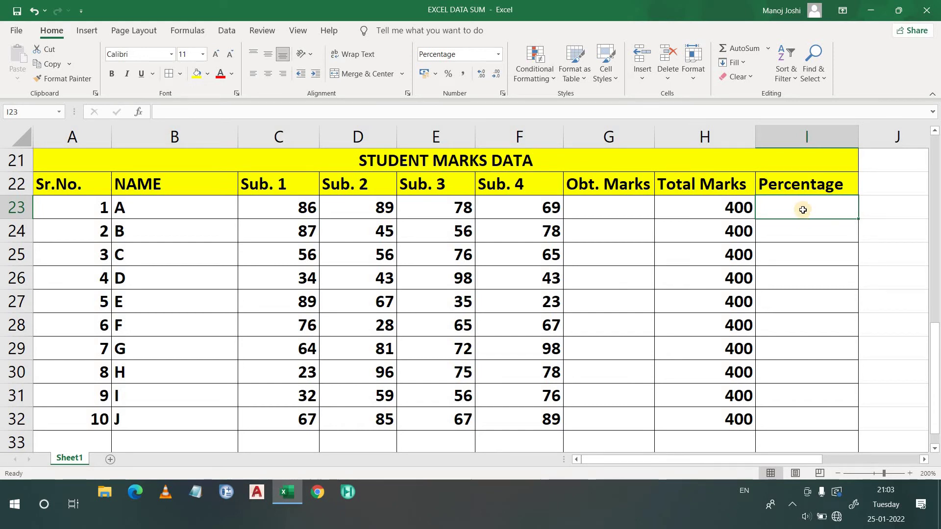
Remove the stray percent sign typed into student A's Percentage cell
left_click(800, 191)
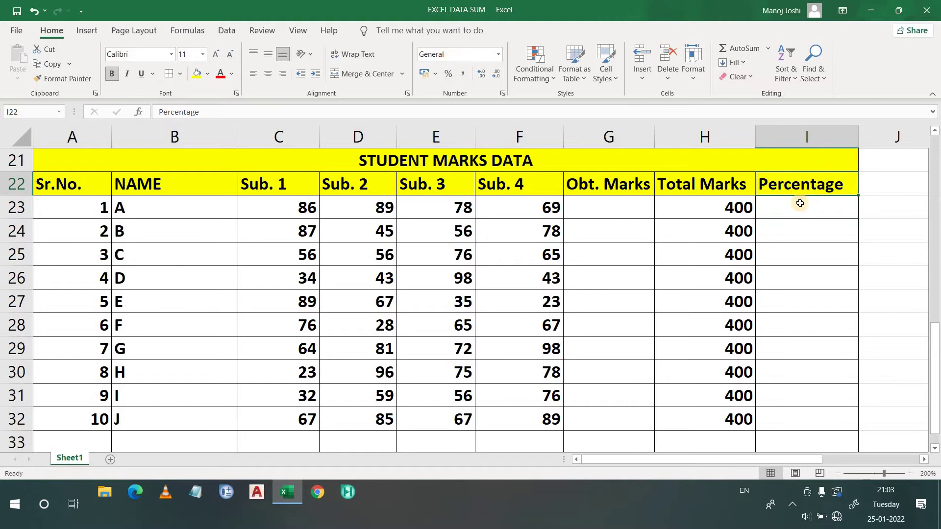
double_click(800, 203)
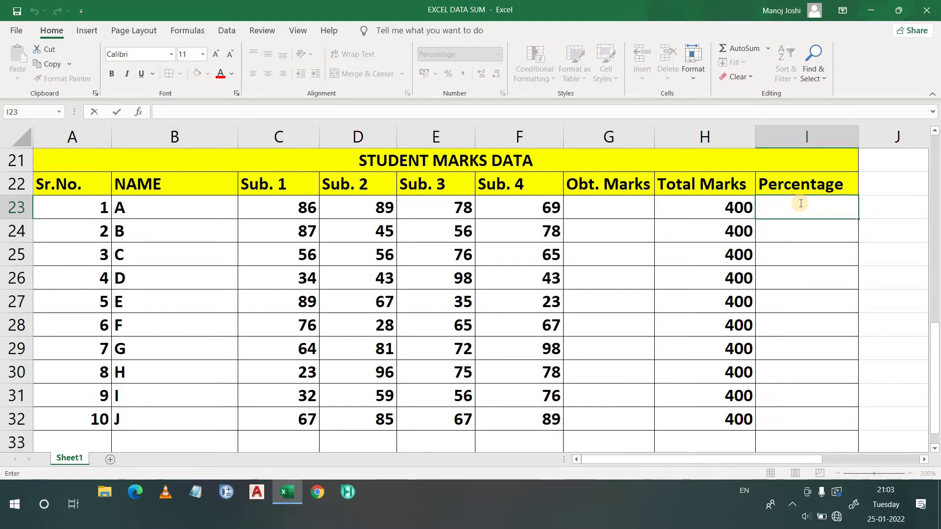
type("%")
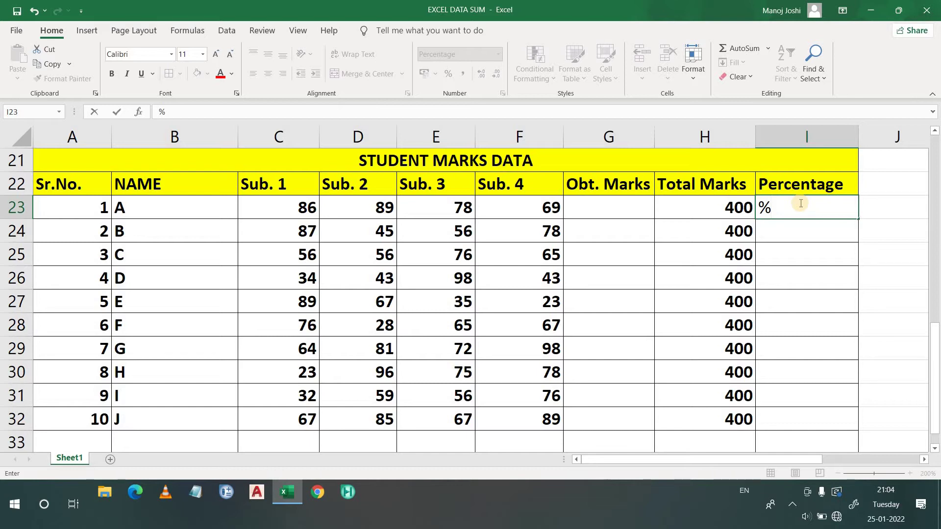
key("BackSpace")
Check student A's Sub. 1 and Total Marks values before filling Obt. Marks in G23
left_click(603, 212)
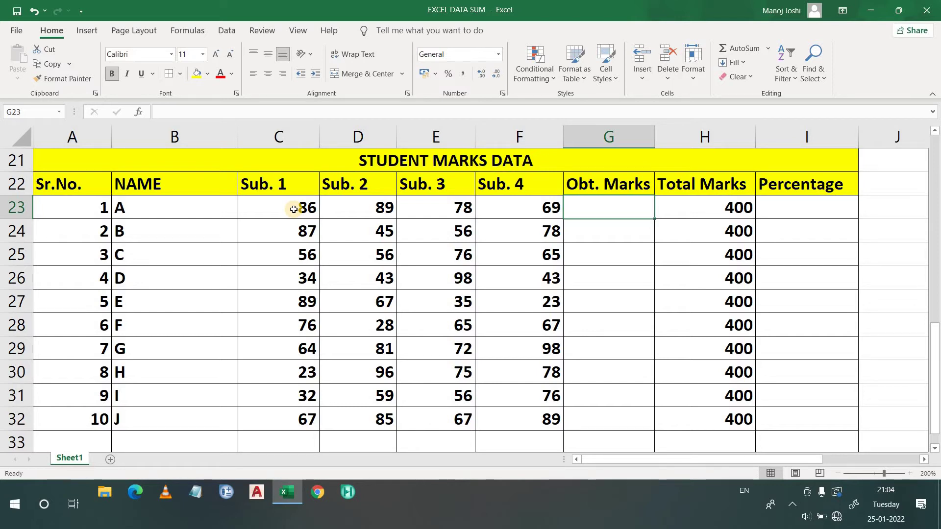
left_click(293, 209)
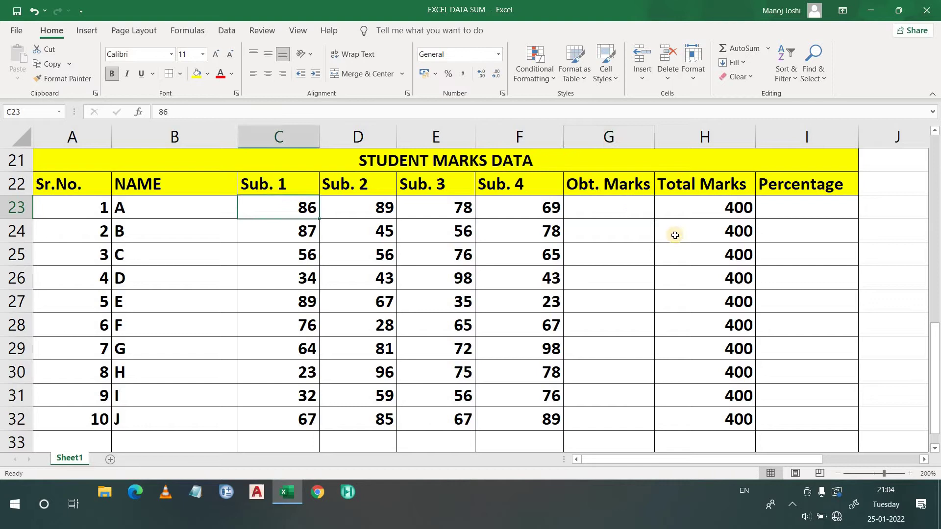
left_click(577, 207)
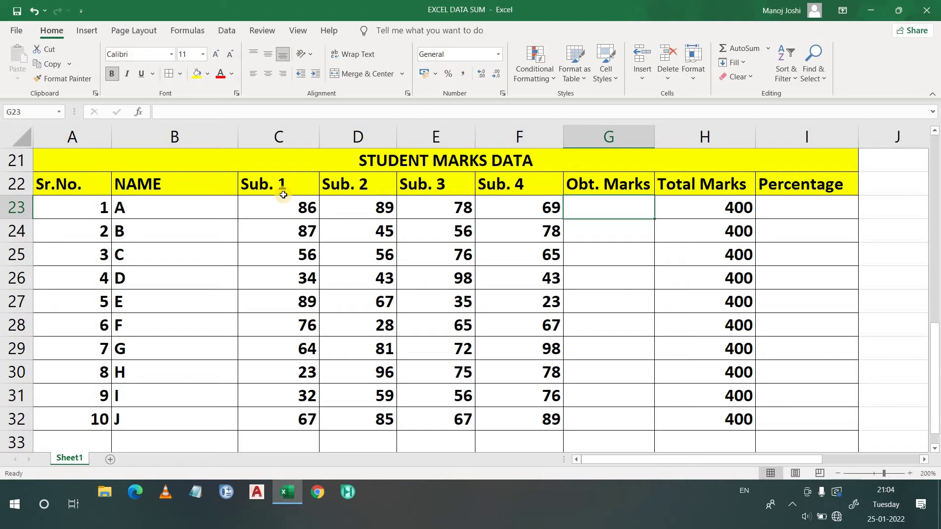
double_click(716, 215)
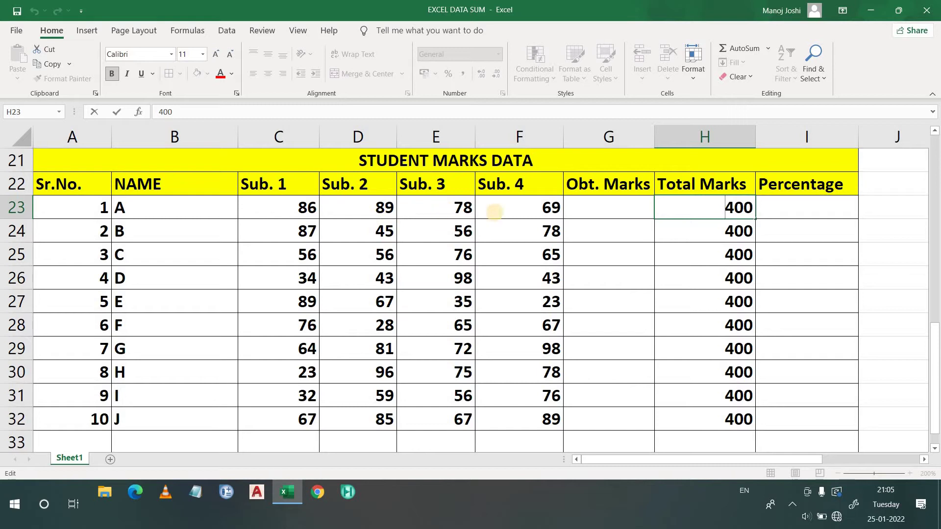
left_click(593, 211)
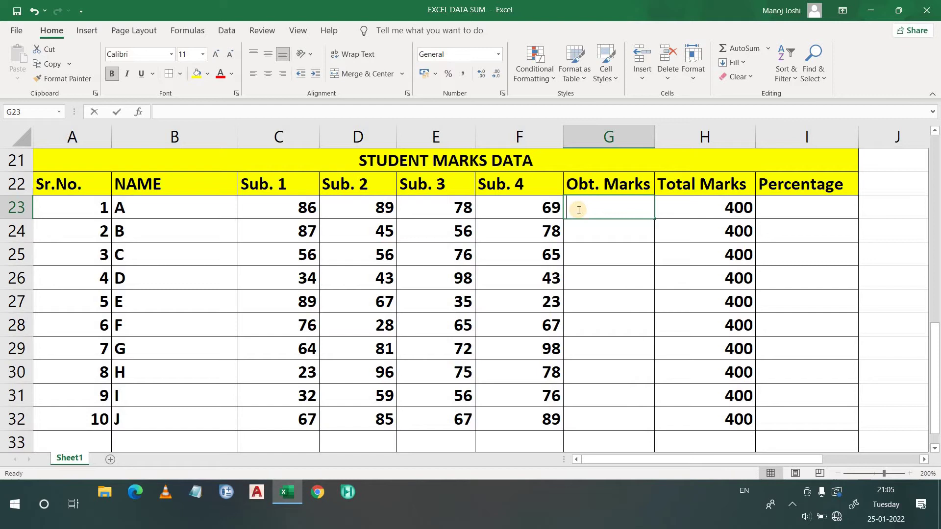
Enter =SUM(C23:F23) in G23 so student A's obtained marks show 322
type("=s")
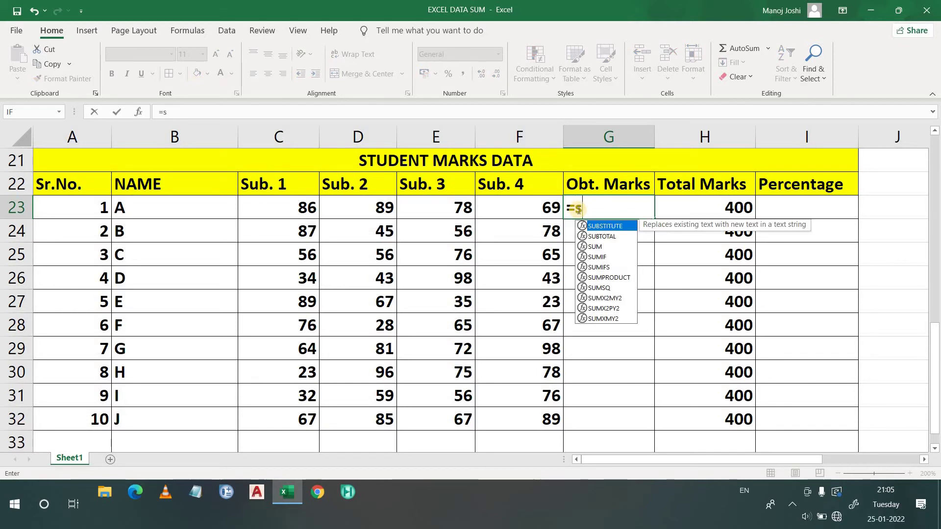
type("um(")
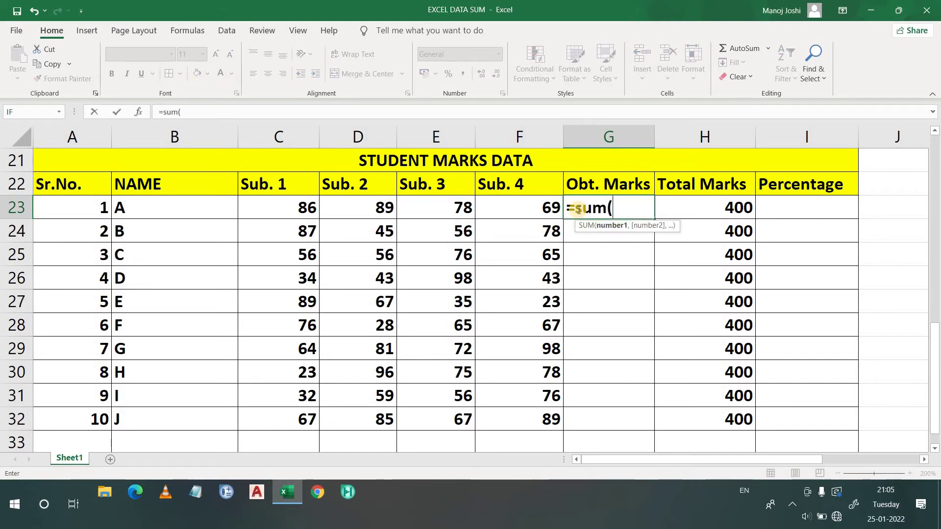
left_click(271, 202)
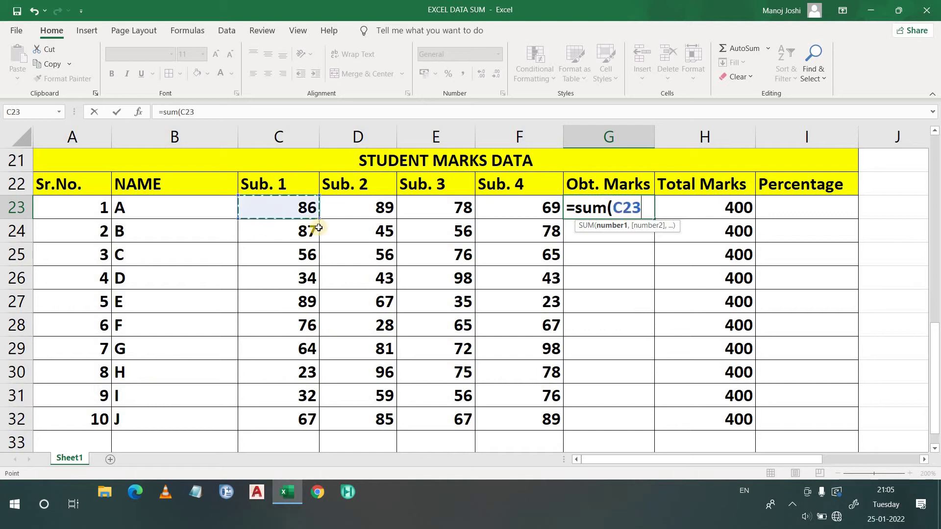
left_click_drag(318, 220, 535, 212)
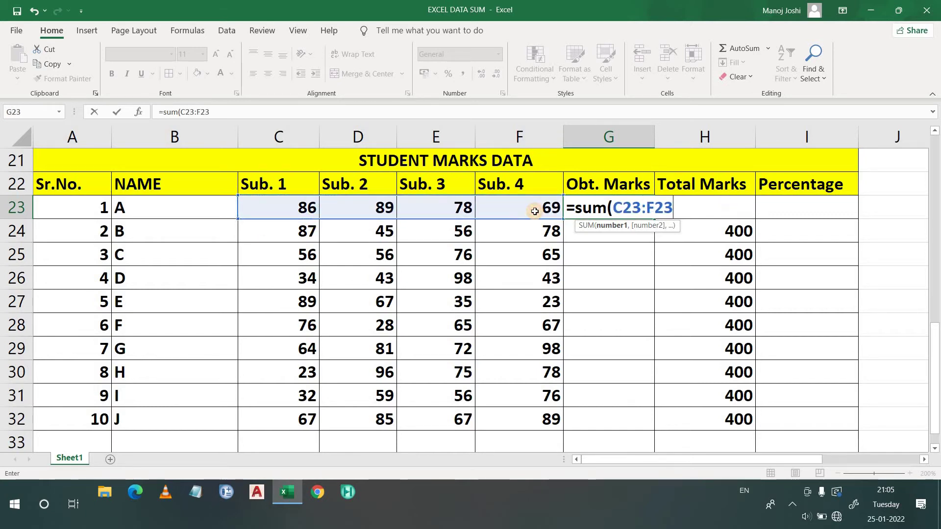
type(")")
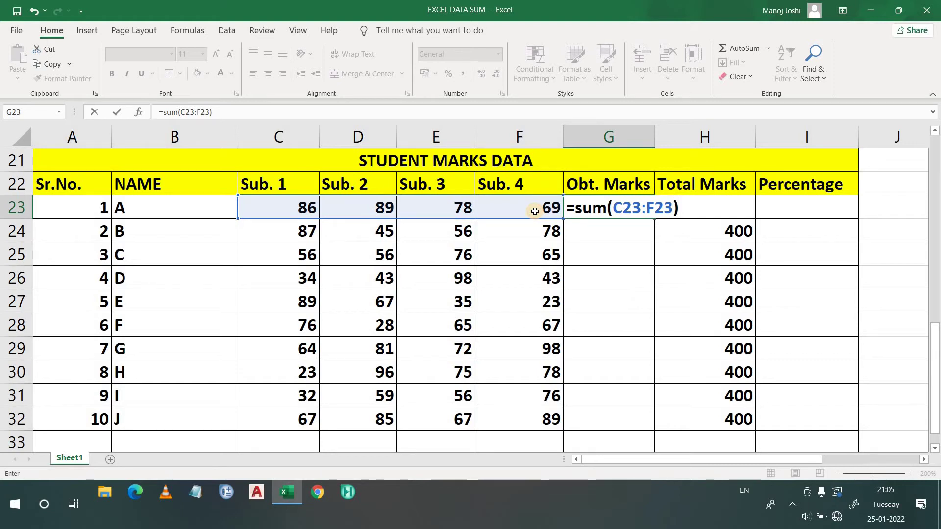
key("Return")
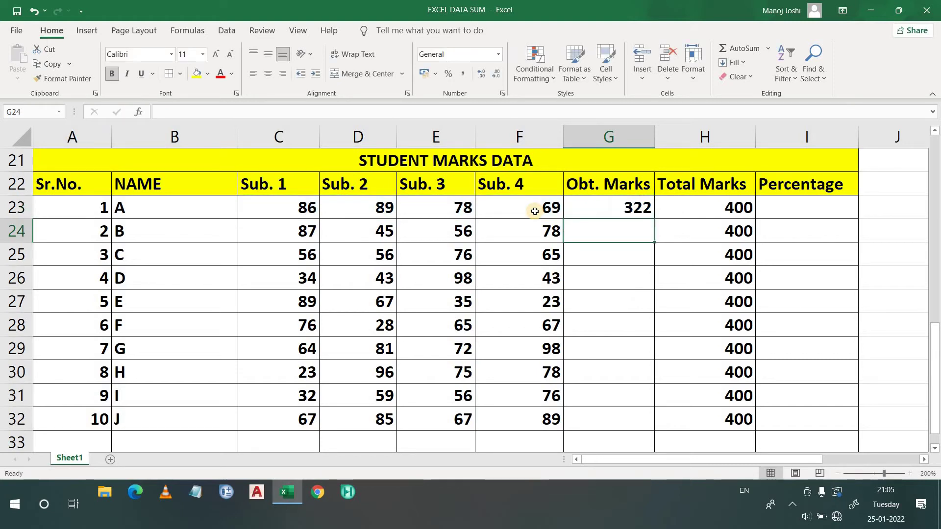
Copy student A's SUM formula down G23:G32 for all ten students
left_click(623, 213)
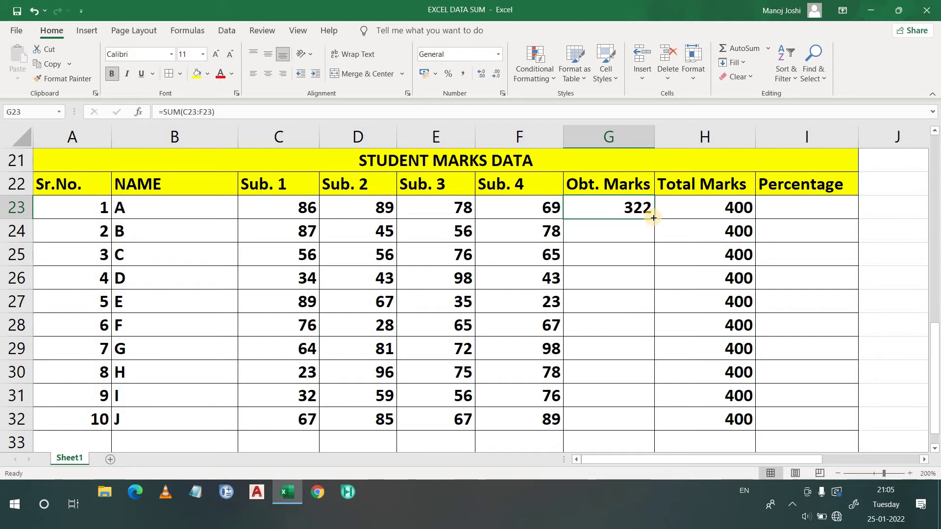
left_click_drag(654, 218, 603, 432)
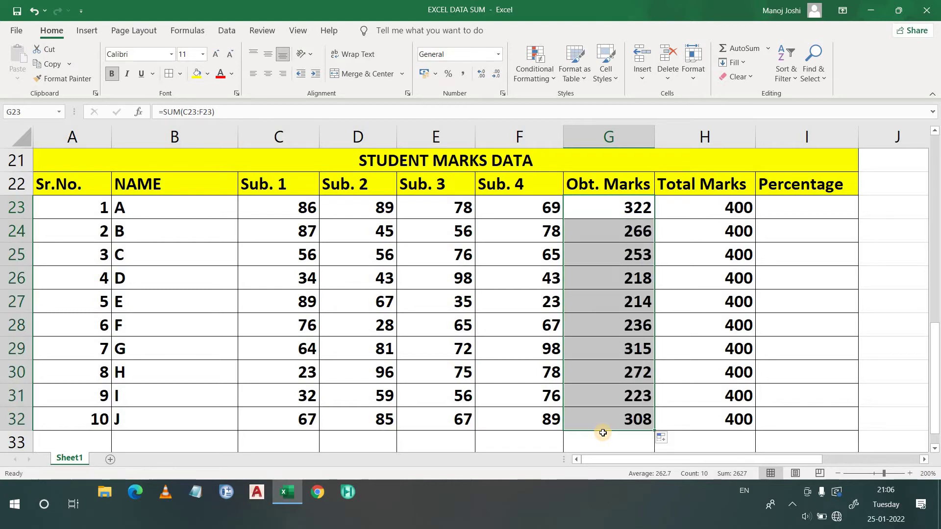
left_click(603, 433)
Verify the copied SUM formula in student I's Obt. Marks cell without changing it
left_click(605, 421)
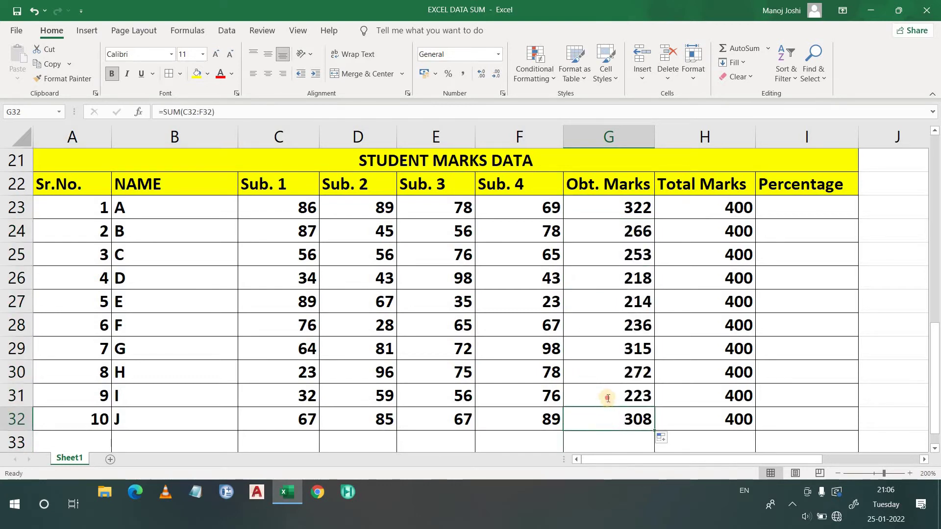
double_click(607, 394)
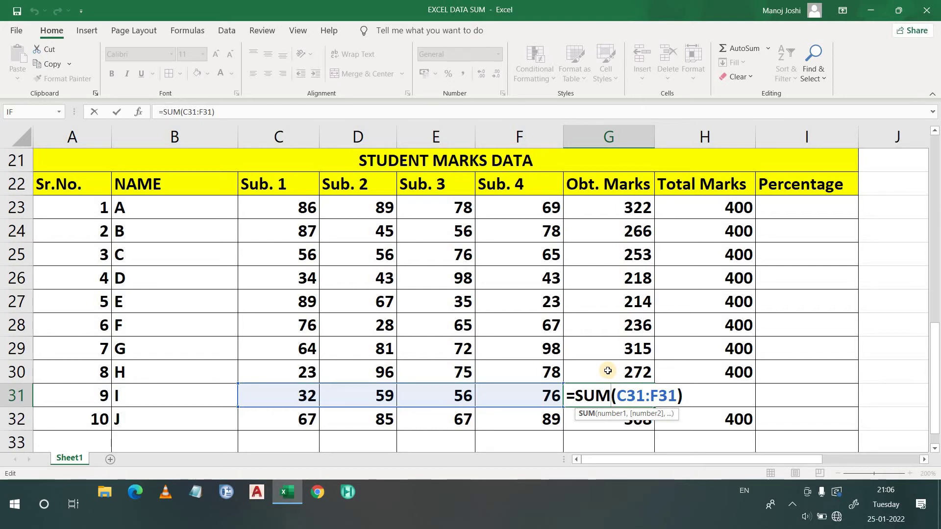
key("Return")
left_click(782, 205)
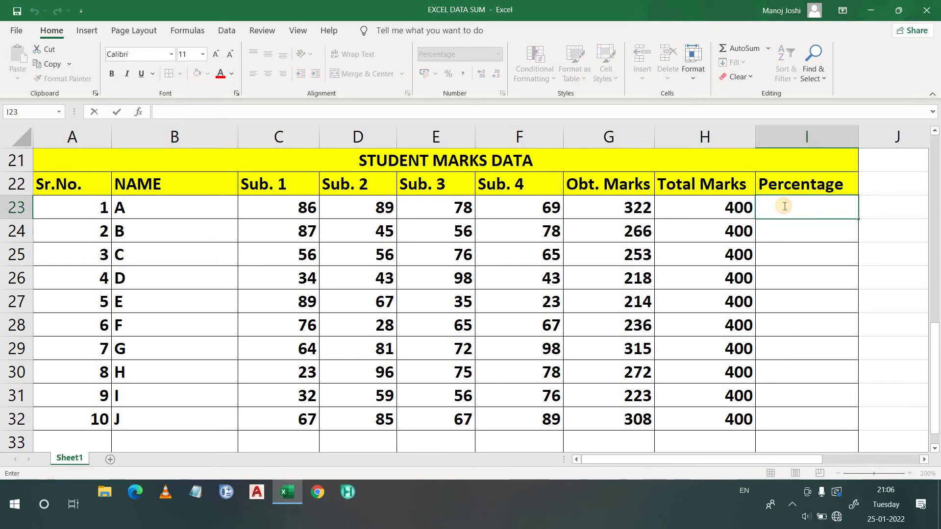
left_click(607, 209)
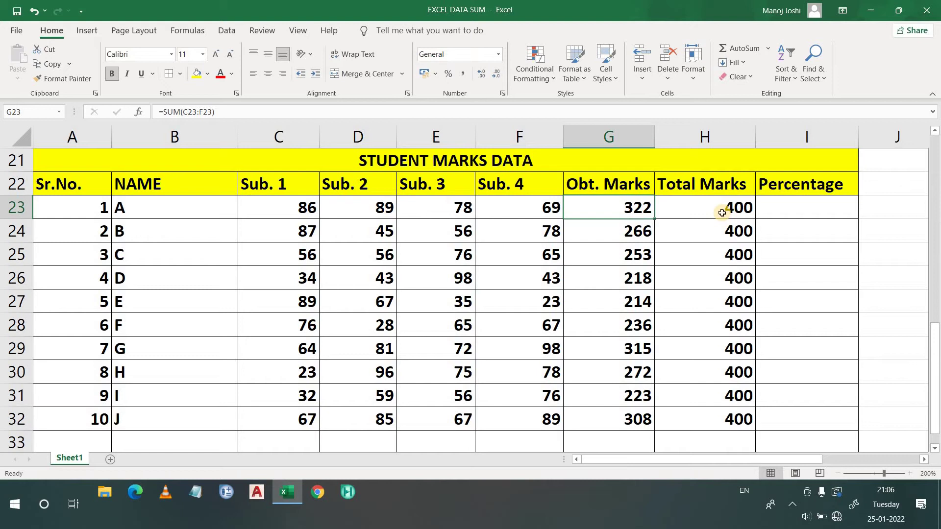
Enter =G23/H23 in I23 so student A's percentage shows 80.50%
double_click(584, 210)
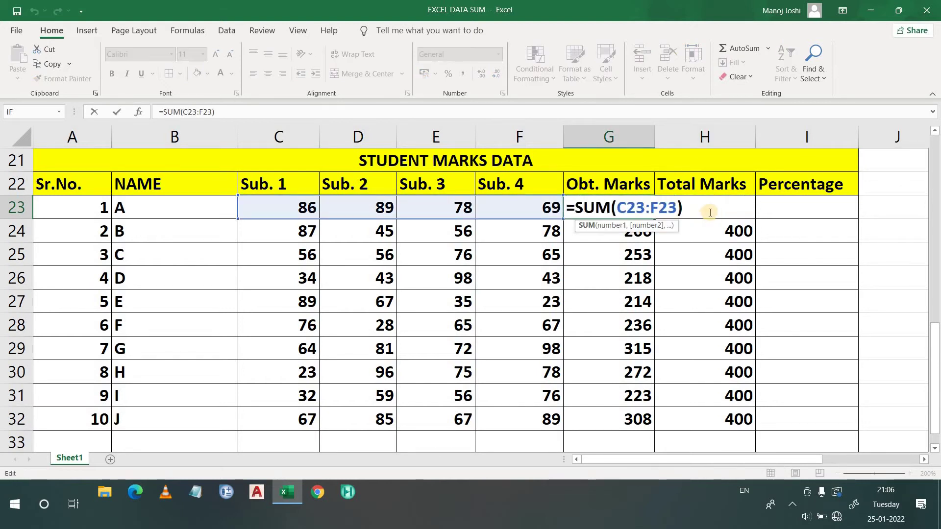
left_click(793, 209)
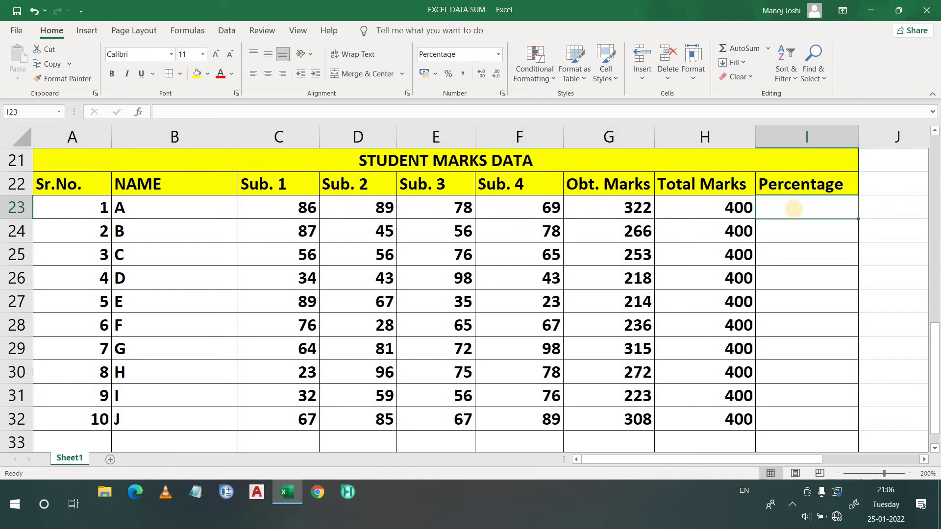
type("=")
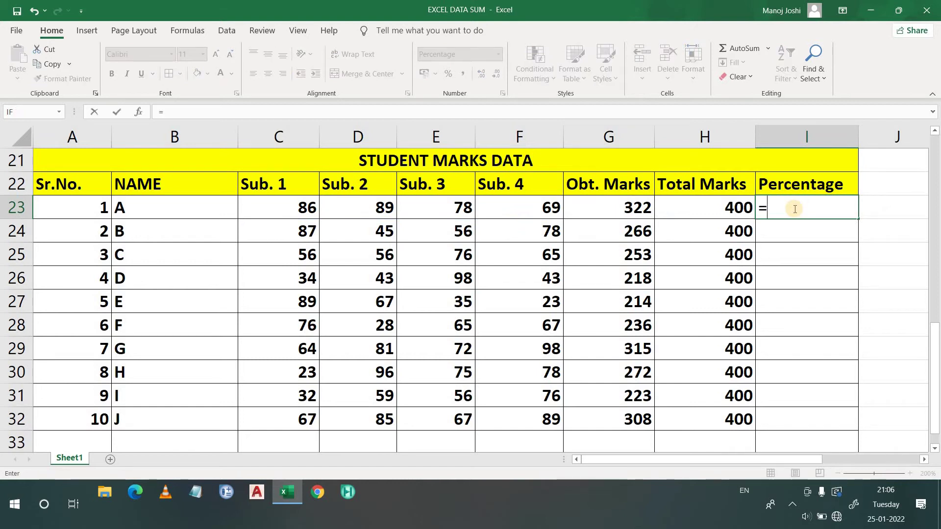
left_click(576, 210)
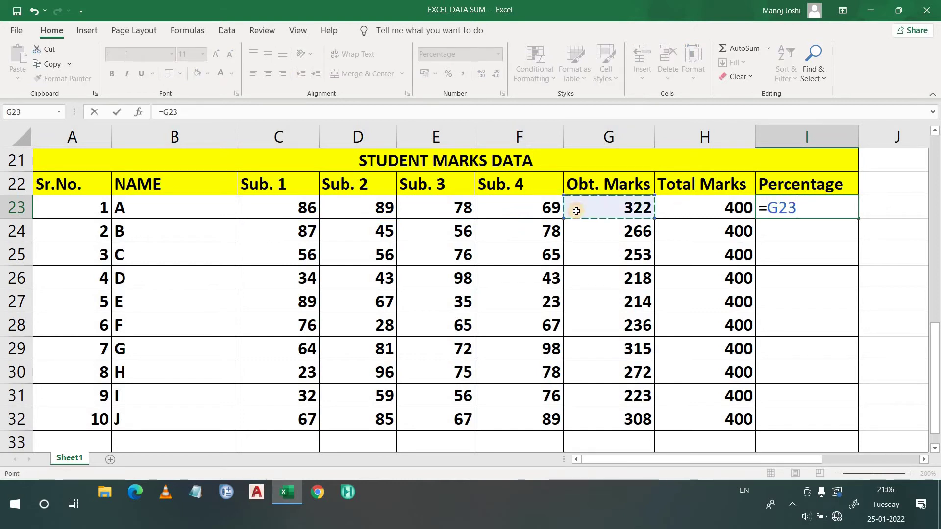
type("/")
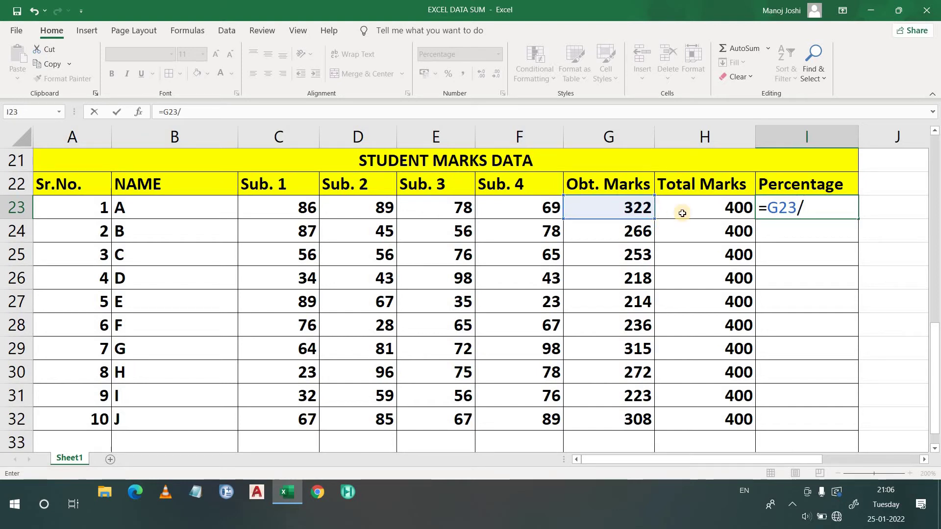
left_click(682, 213)
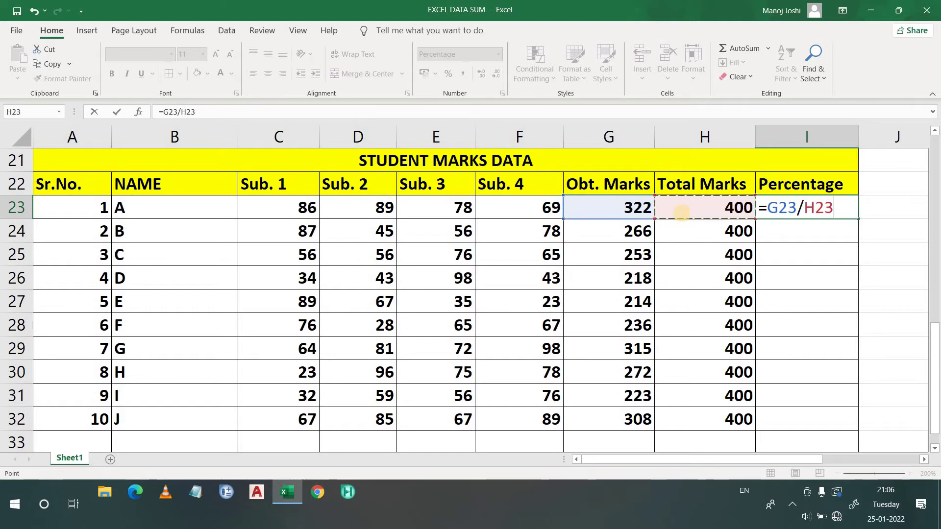
key("Return")
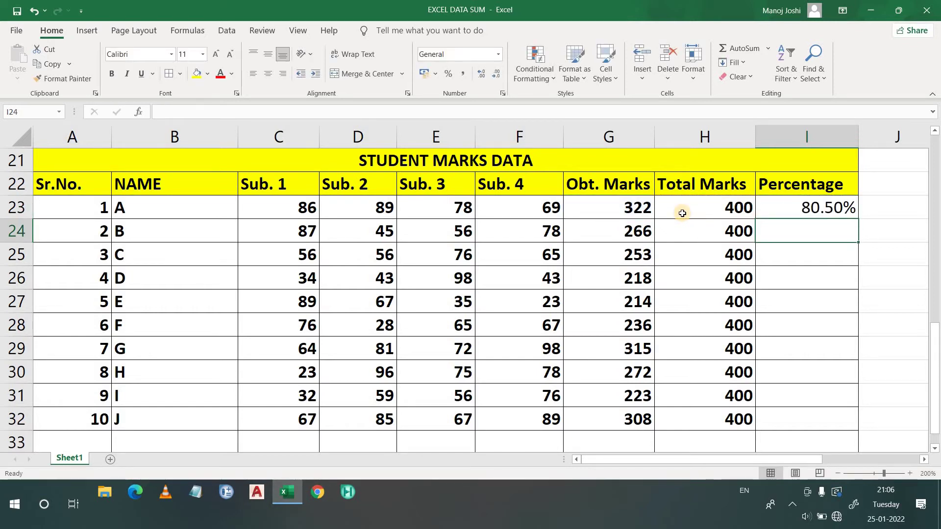
double_click(793, 210)
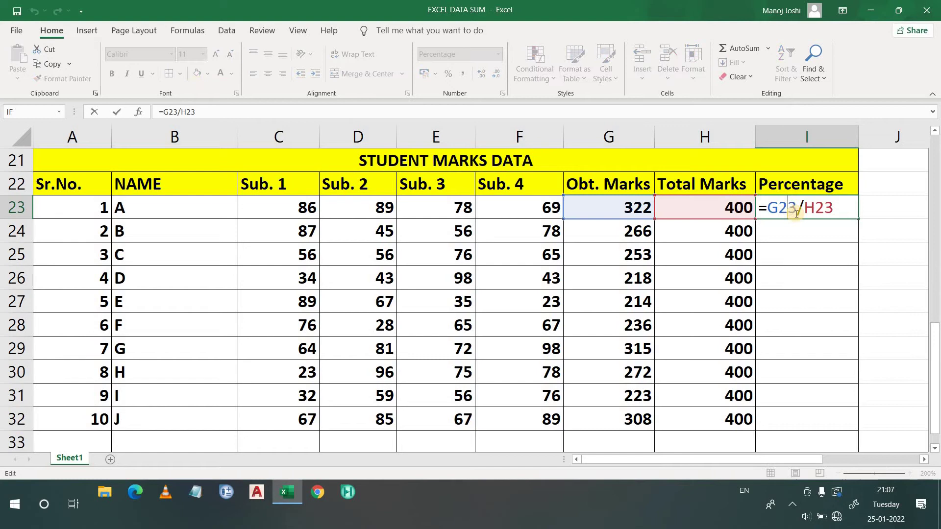
key("Return")
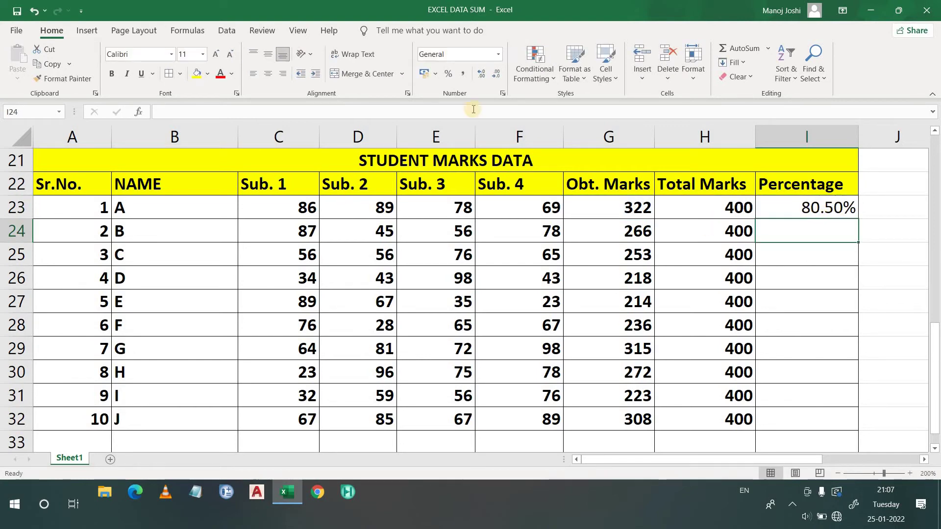
left_click(766, 209)
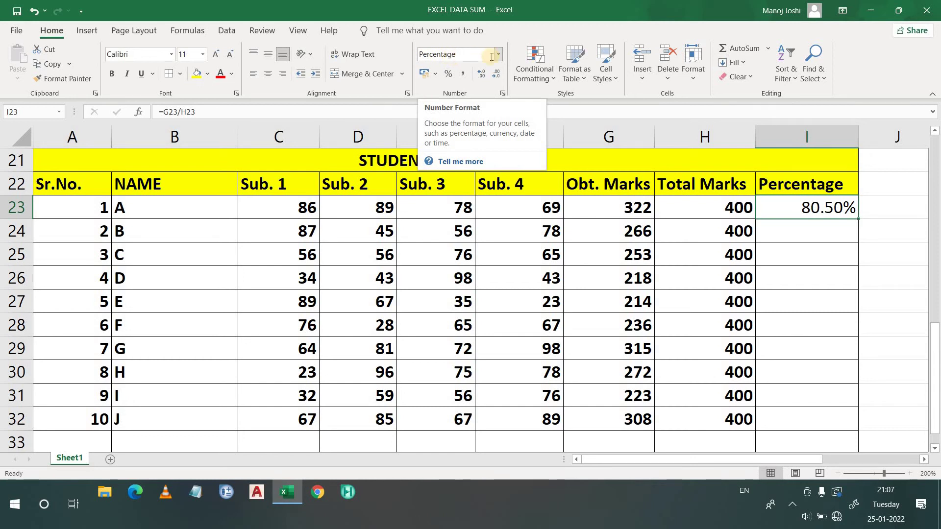
left_click(787, 239)
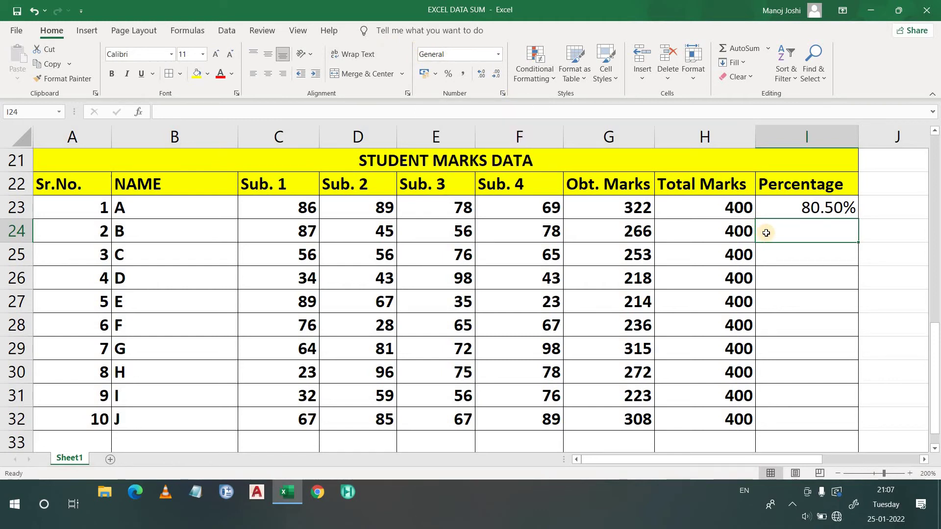
Enter =G24/H24*100 in I24 so student B's percentage shows 66.5
type("=")
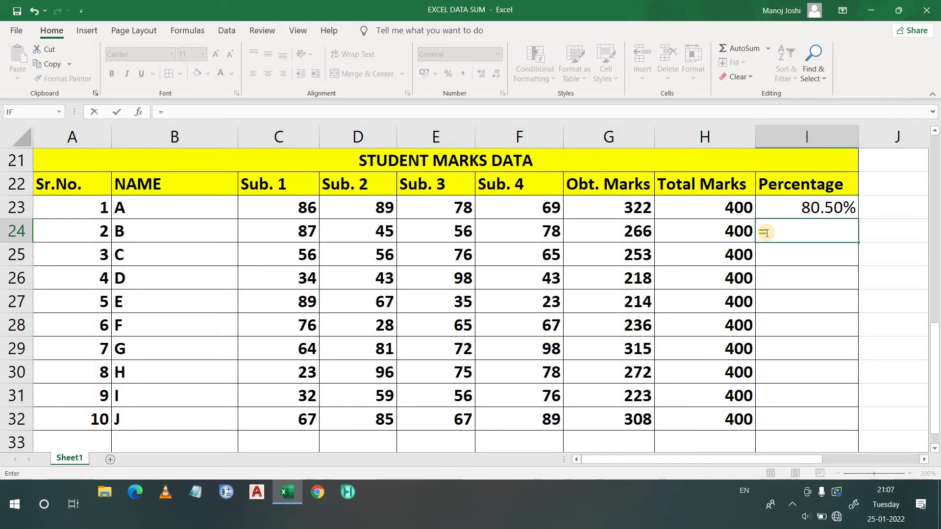
left_click(619, 233)
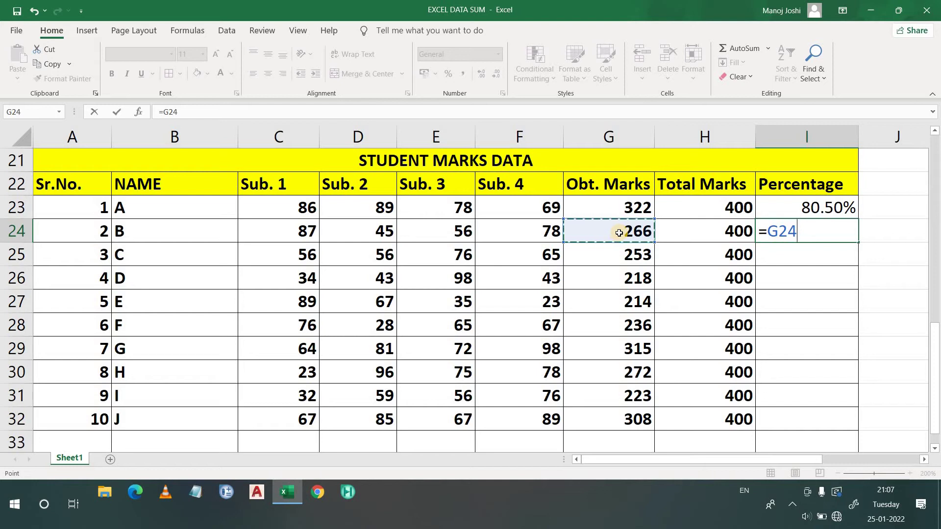
type("/")
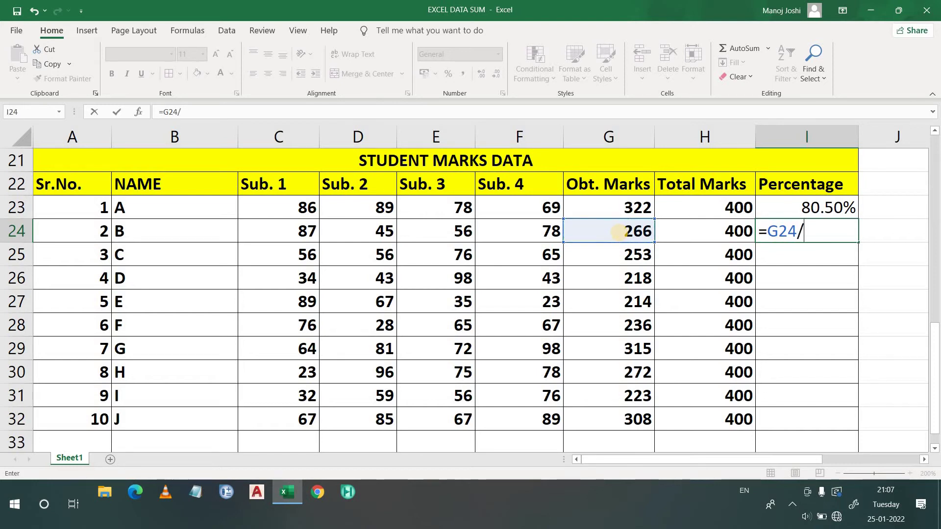
left_click(675, 237)
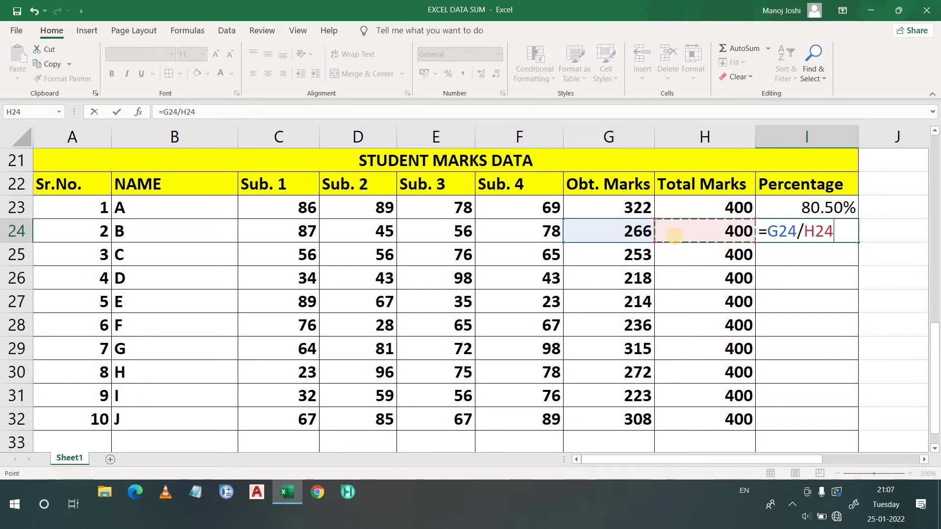
type("*")
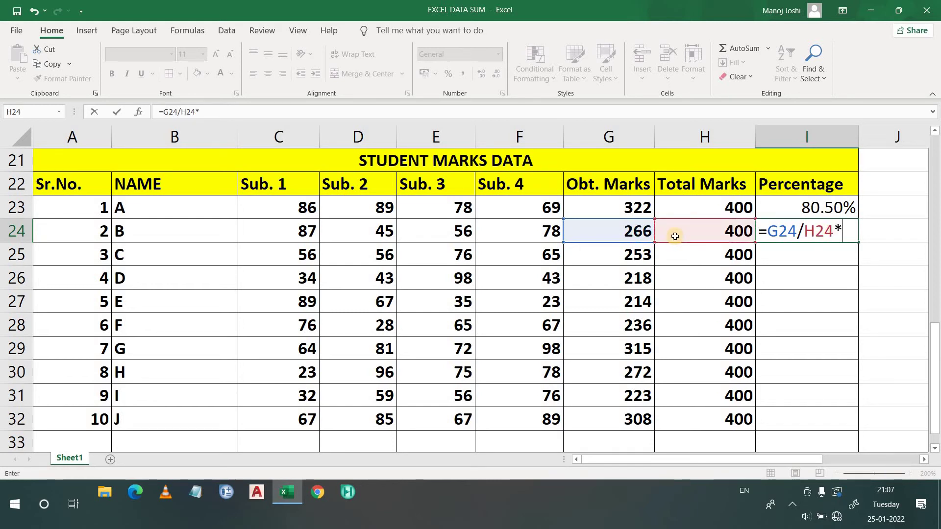
type("100")
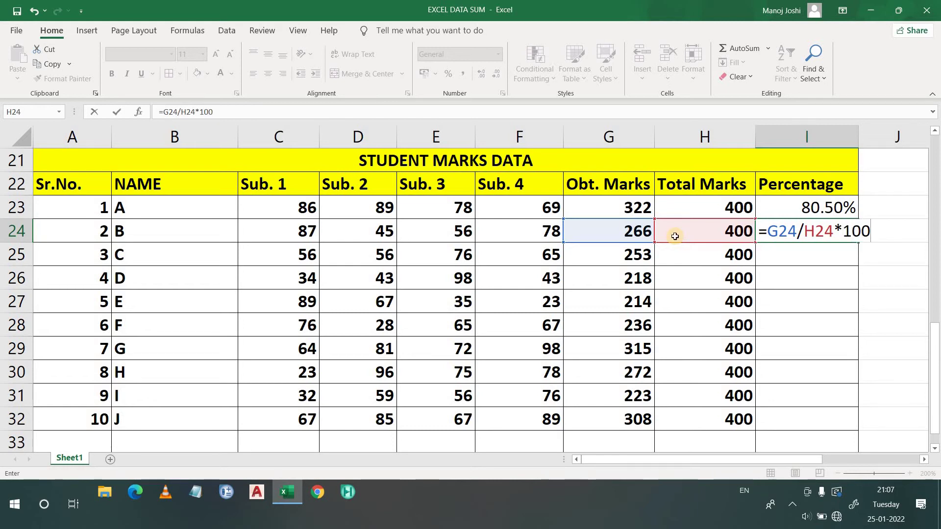
key("Return")
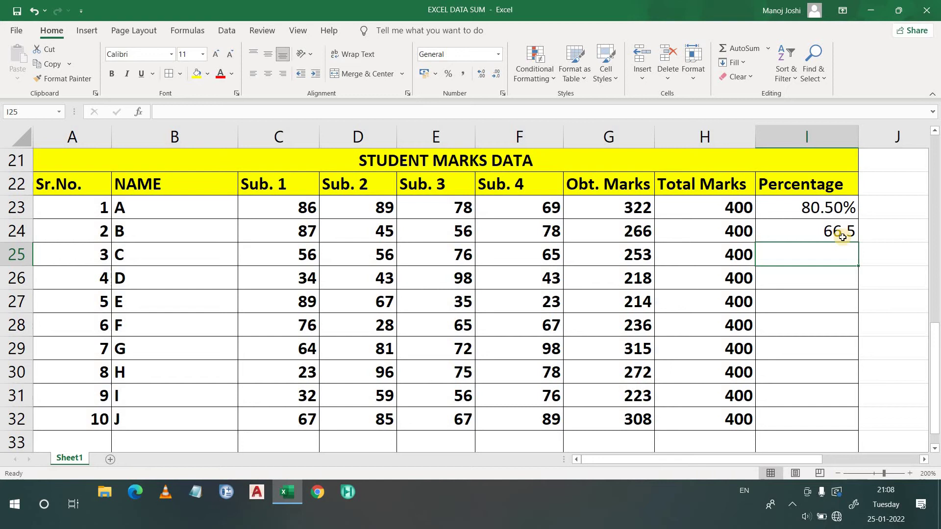
Check the G24 and H24 references, then delete the 66.5 result from I24
left_click(802, 235)
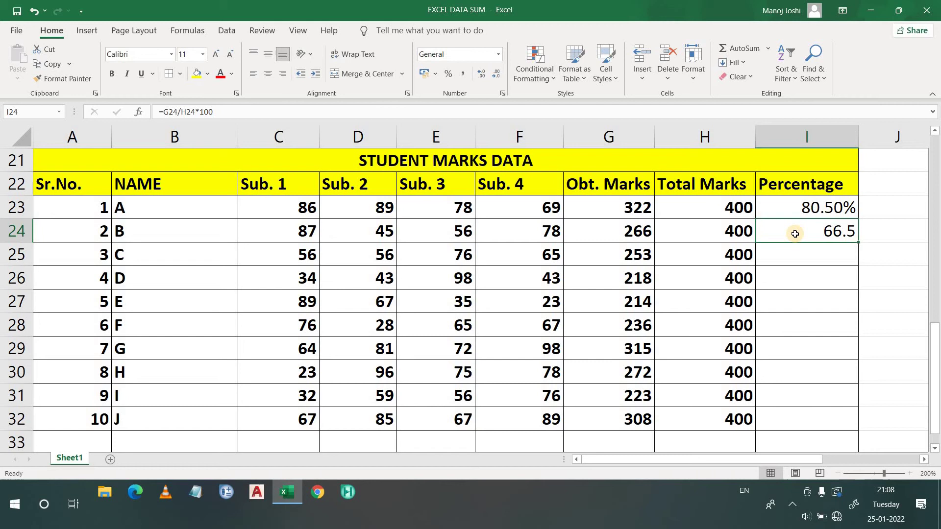
left_click(618, 231)
left_click(693, 235)
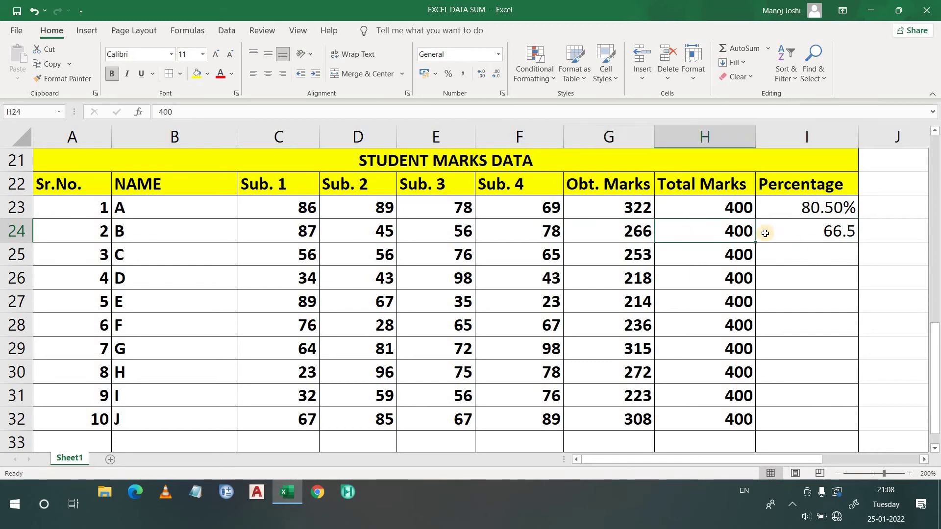
left_click(814, 236)
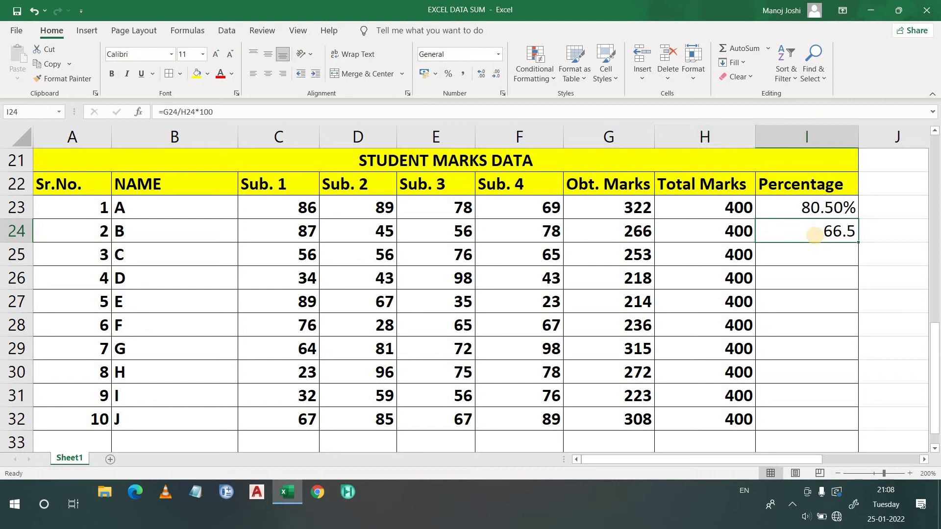
key("BackSpace")
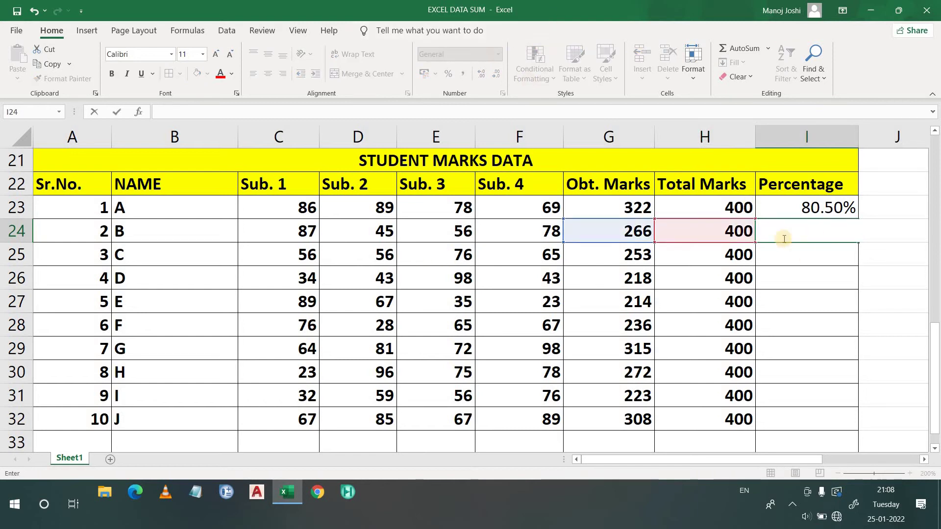
Apply the Percentage number format to the empty I24
left_click(608, 231)
left_click(789, 234)
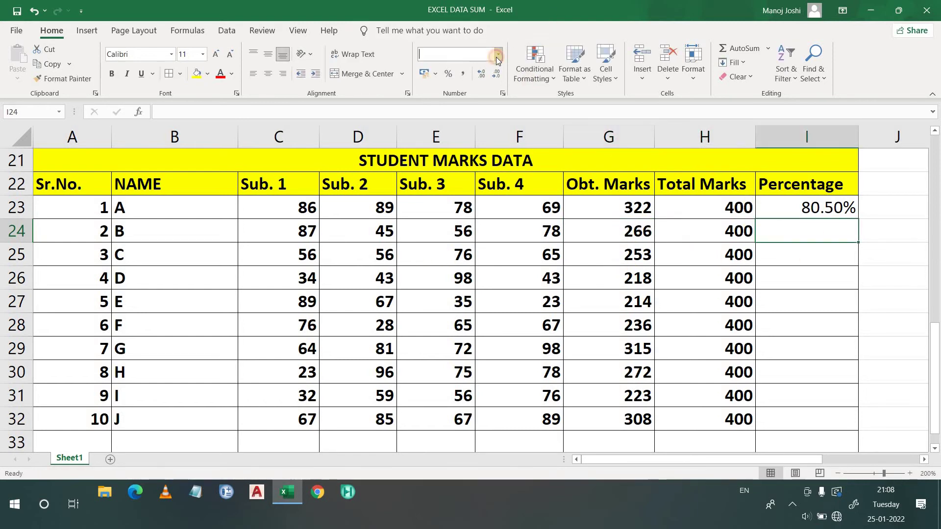
left_click(497, 59)
left_click(544, 283)
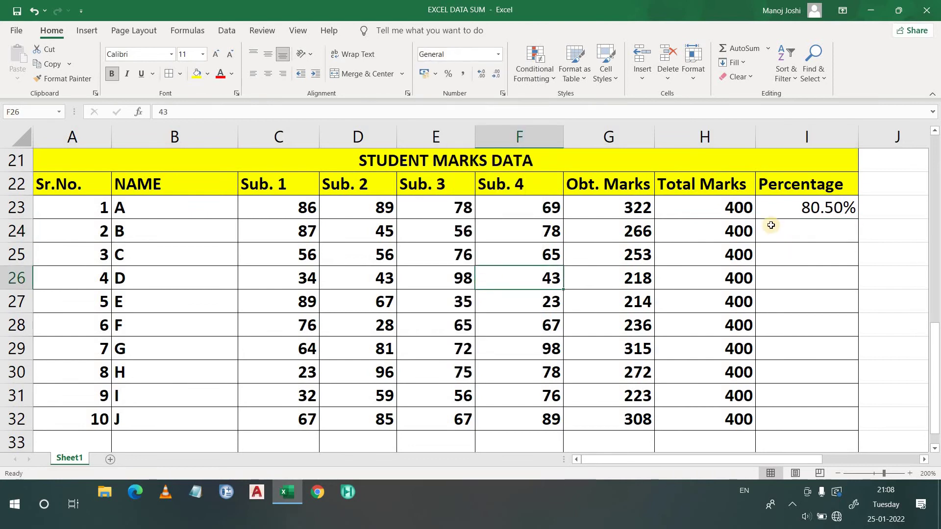
Enter =G24/H24 in I24 so student B's percentage reads 66.50%
left_click(809, 234)
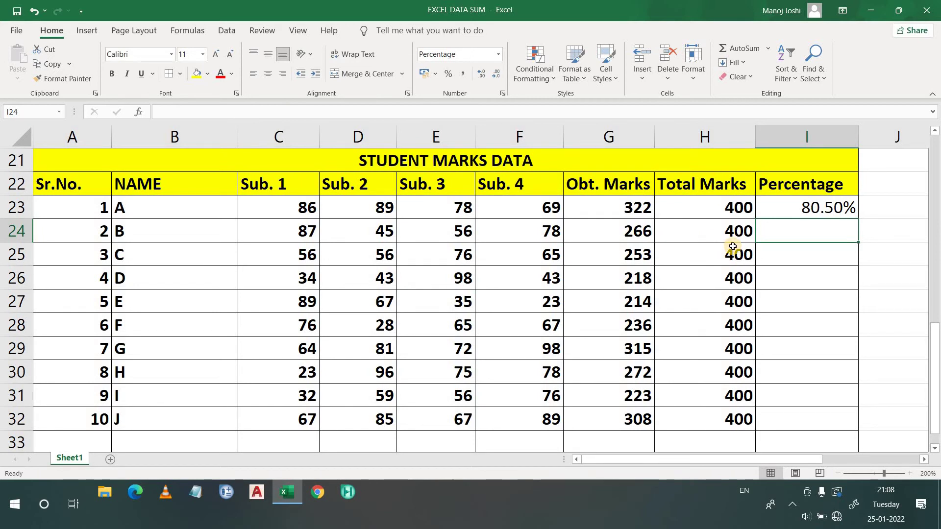
type("=")
left_click(619, 237)
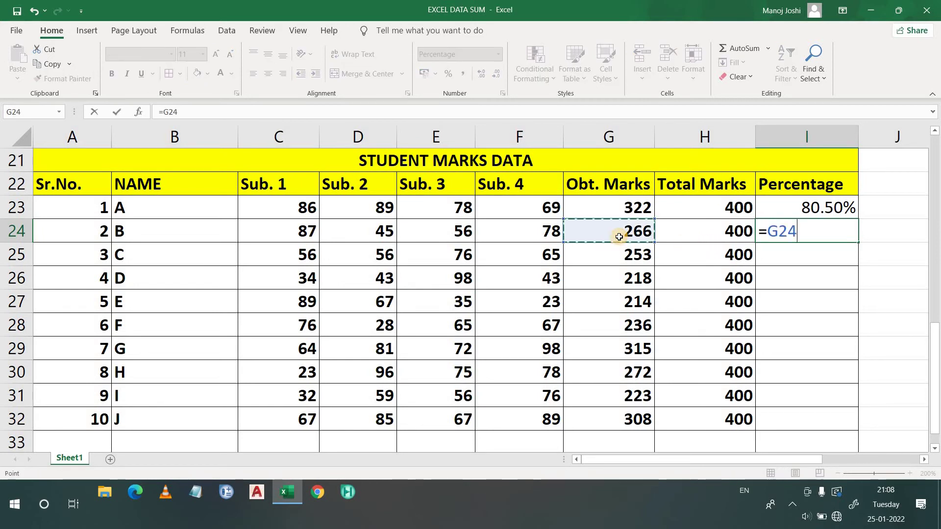
type("/")
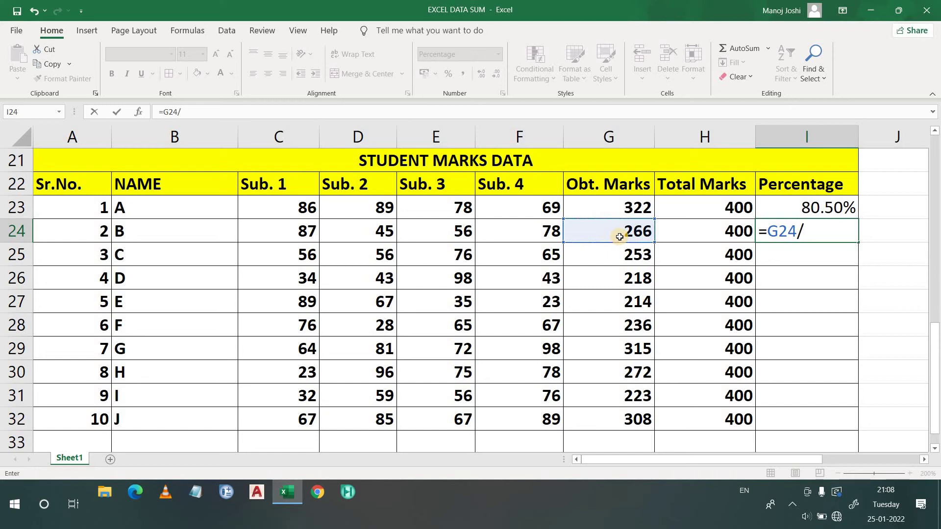
left_click(671, 234)
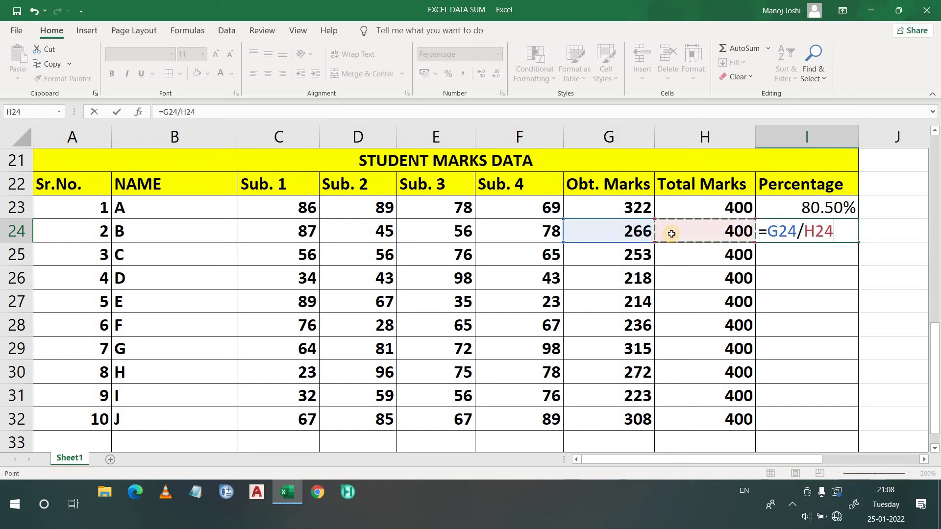
key("Return")
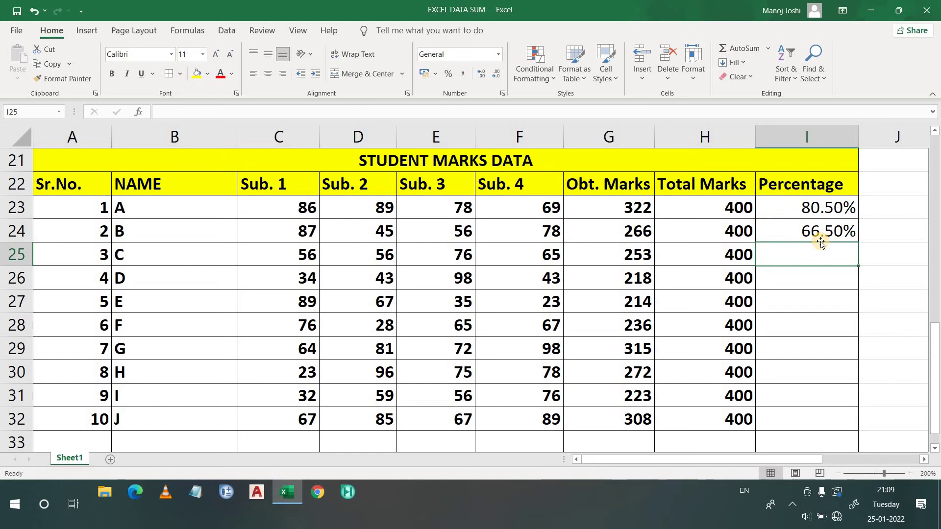
Fill I23:I24 down to I32, giving percentages from 63.25% for C to 77.00% for J
left_click(804, 190)
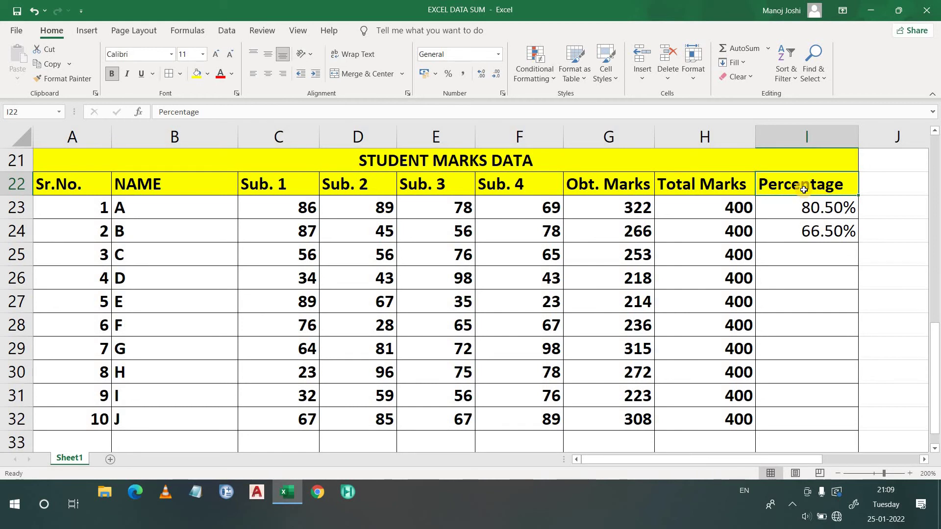
left_click(769, 207)
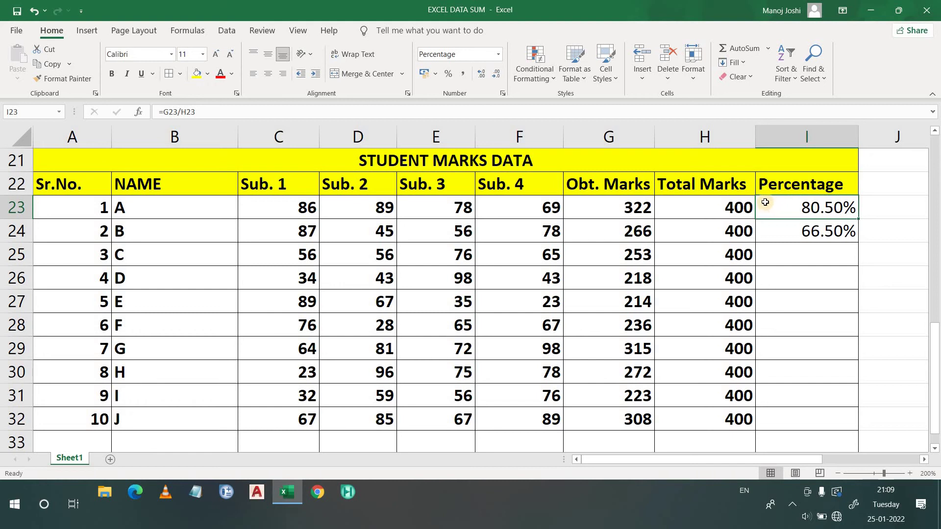
left_click_drag(767, 204, 857, 242)
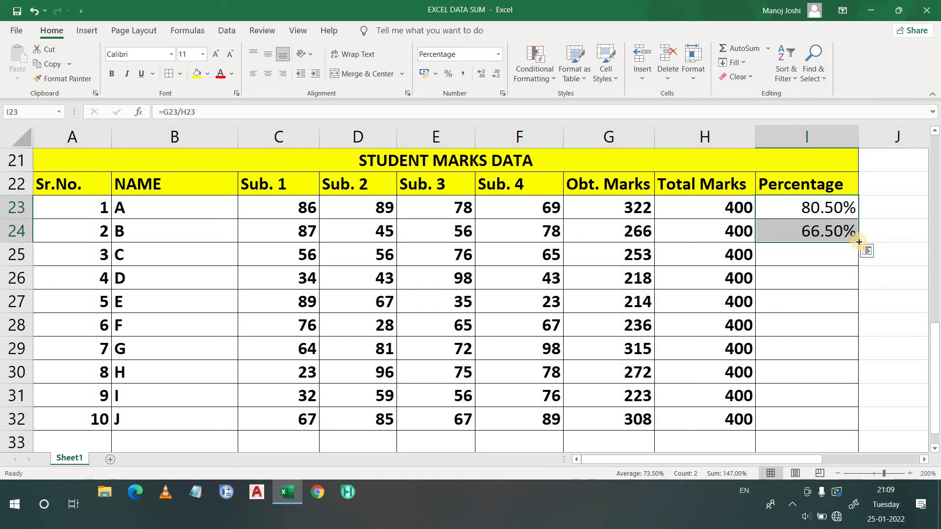
left_click_drag(858, 242, 822, 424)
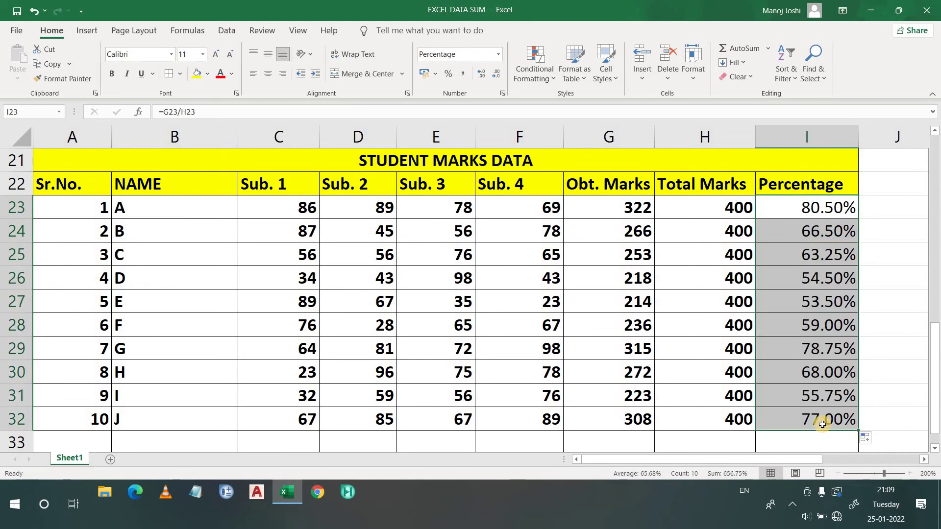
left_click(822, 425)
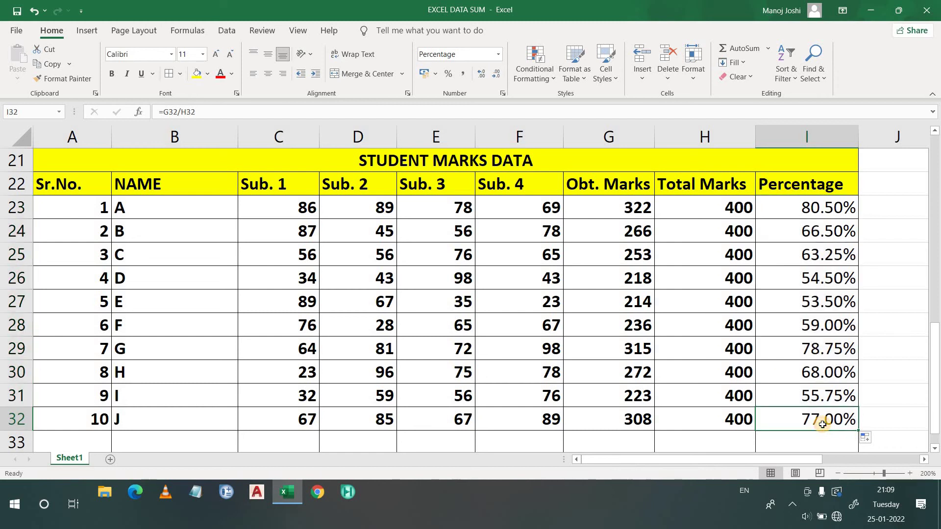
left_click(821, 397)
left_click(814, 373)
left_click(814, 348)
left_click(804, 325)
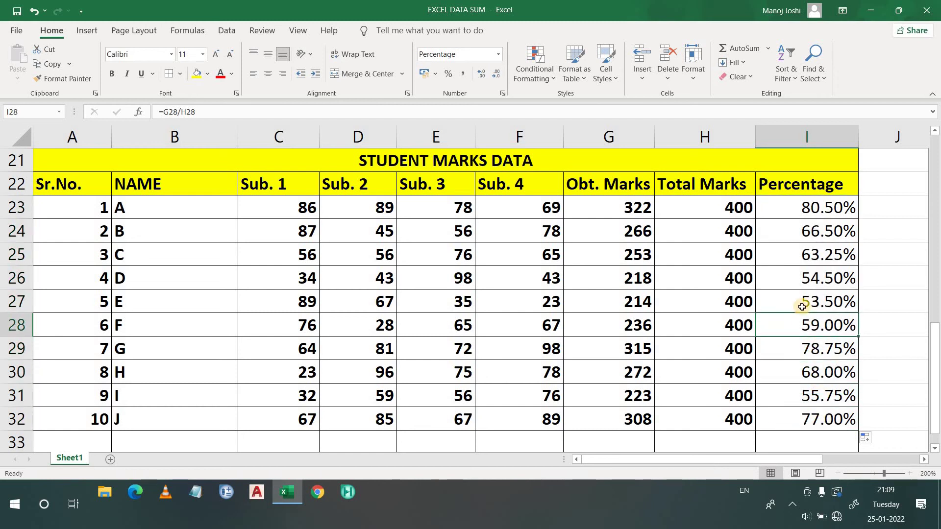
left_click(800, 302)
left_click(802, 276)
left_click(795, 257)
left_click(791, 232)
left_click(788, 207)
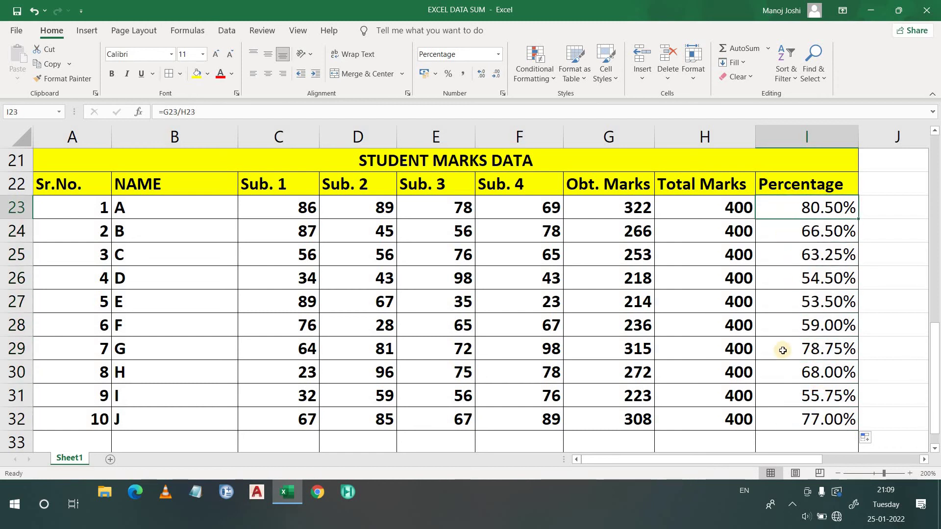
left_click(783, 375)
left_click(779, 401)
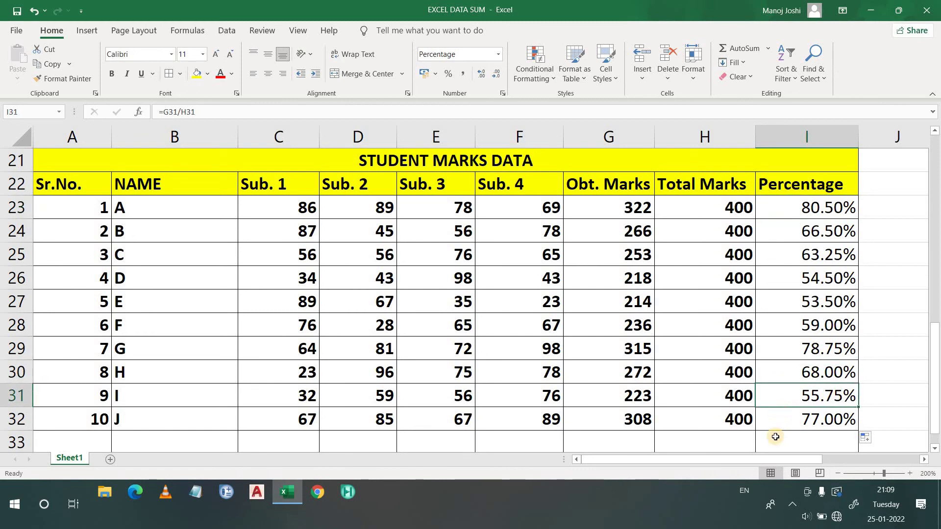
left_click(777, 416)
left_click(777, 404)
left_click(791, 371)
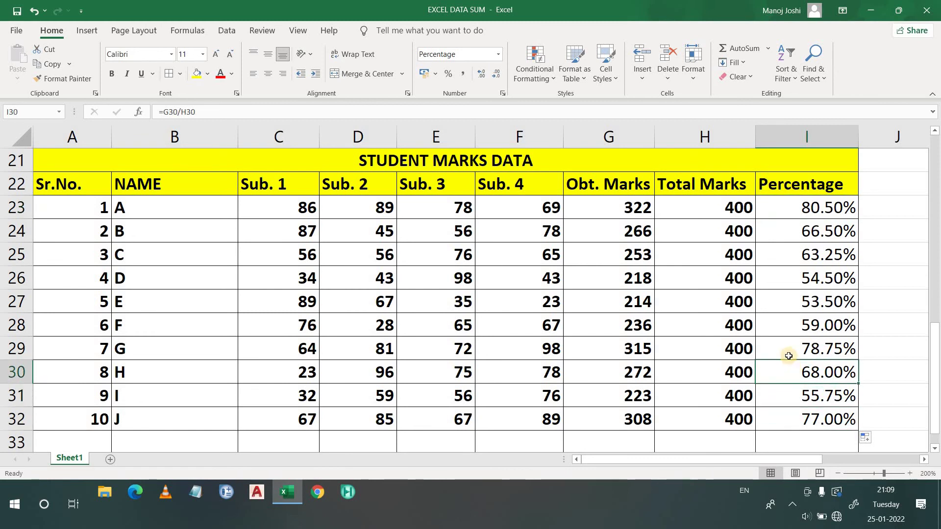
left_click(789, 354)
left_click(788, 325)
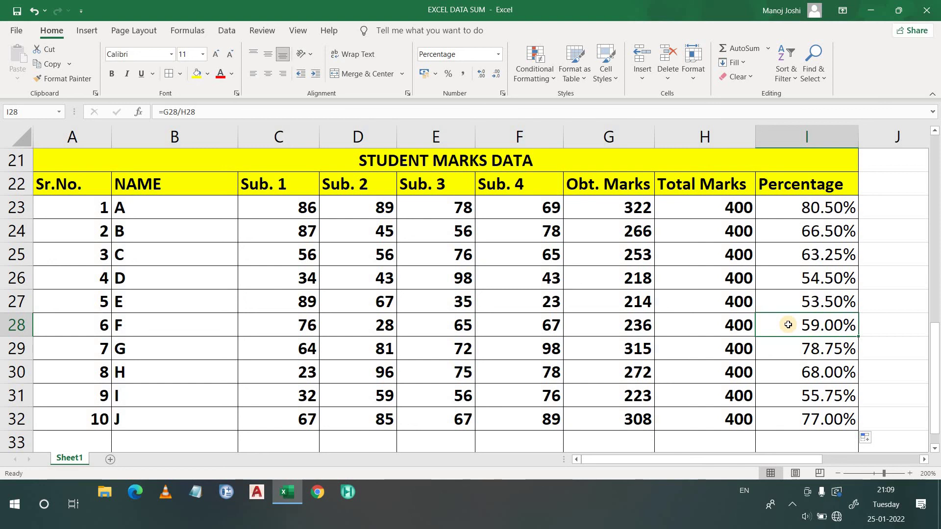
left_click(788, 325)
left_click(788, 324)
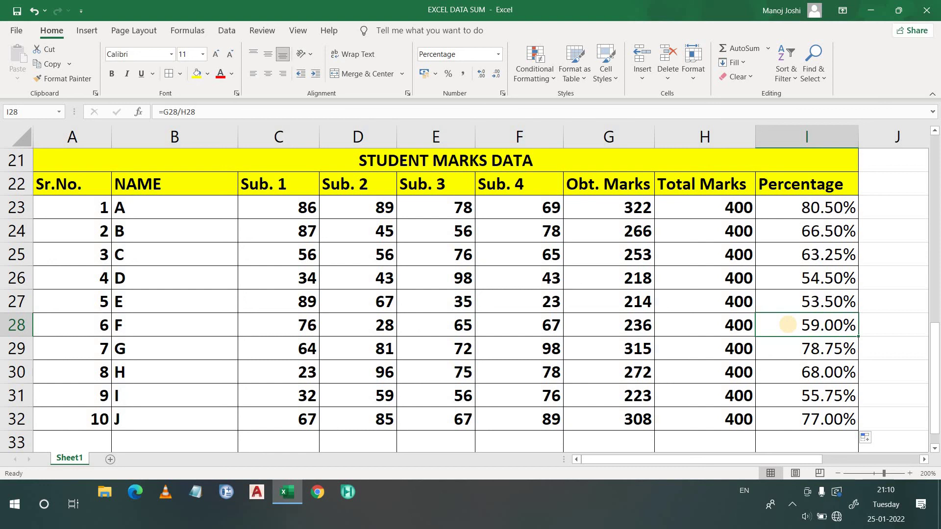